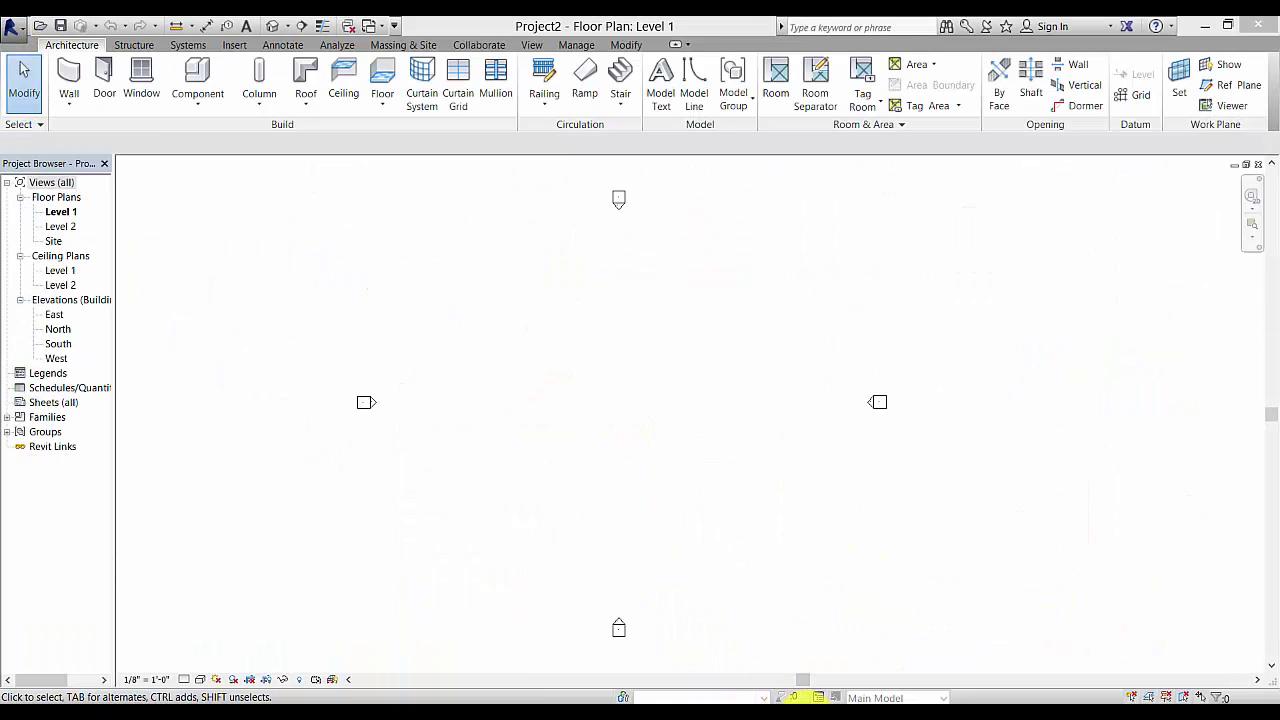
Browse the available template files for a new Revit family, and close the template selection without choosing one.
click(12, 26)
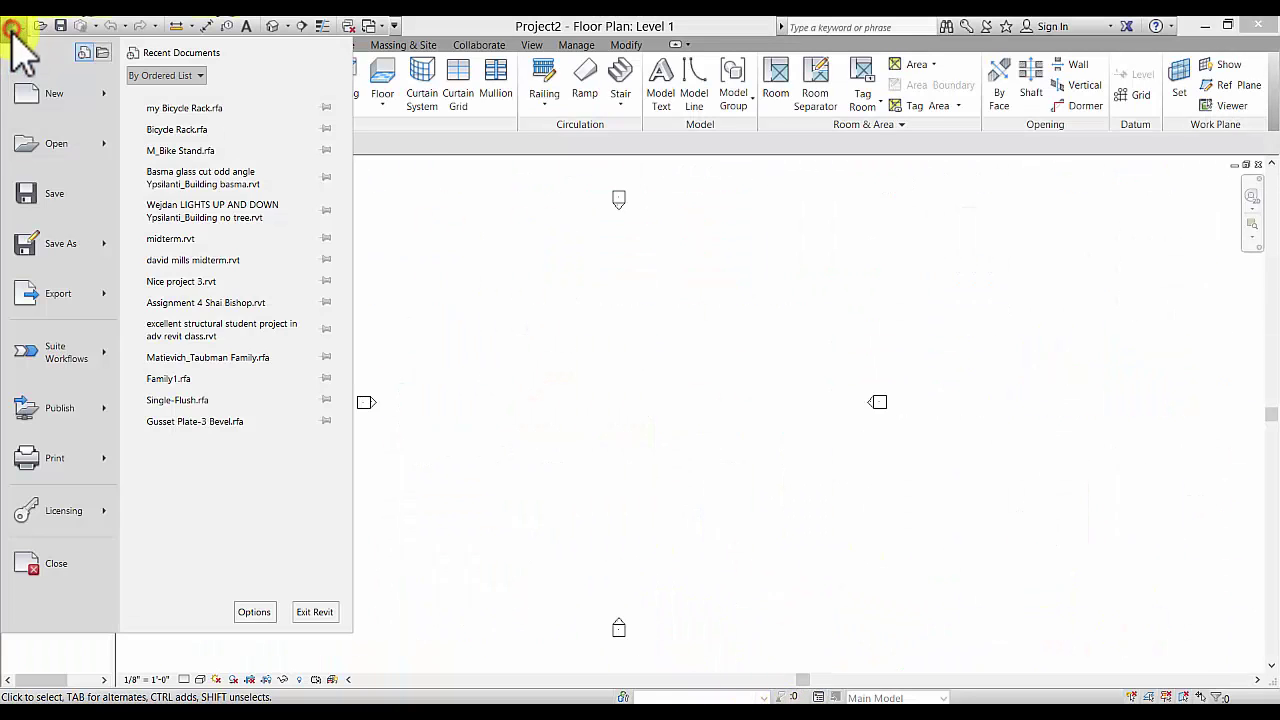
mouse_move(62, 100)
click(229, 165)
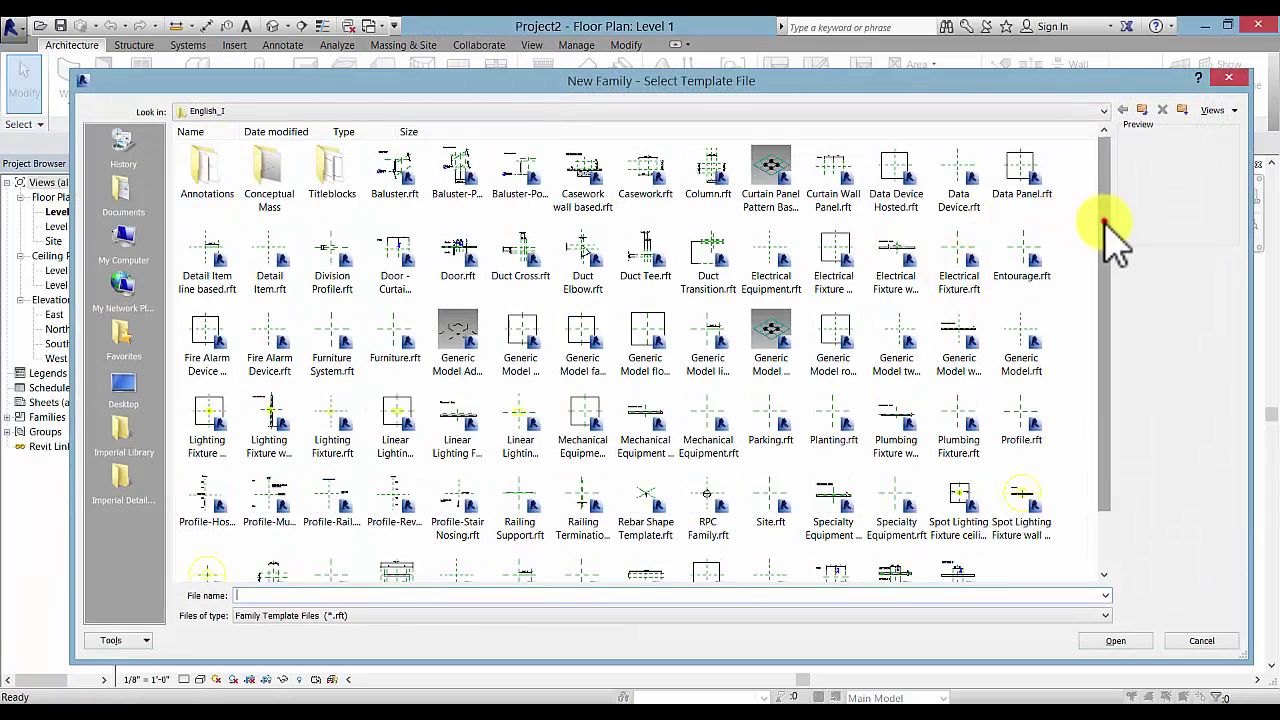
drag(1103, 222, 1118, 313)
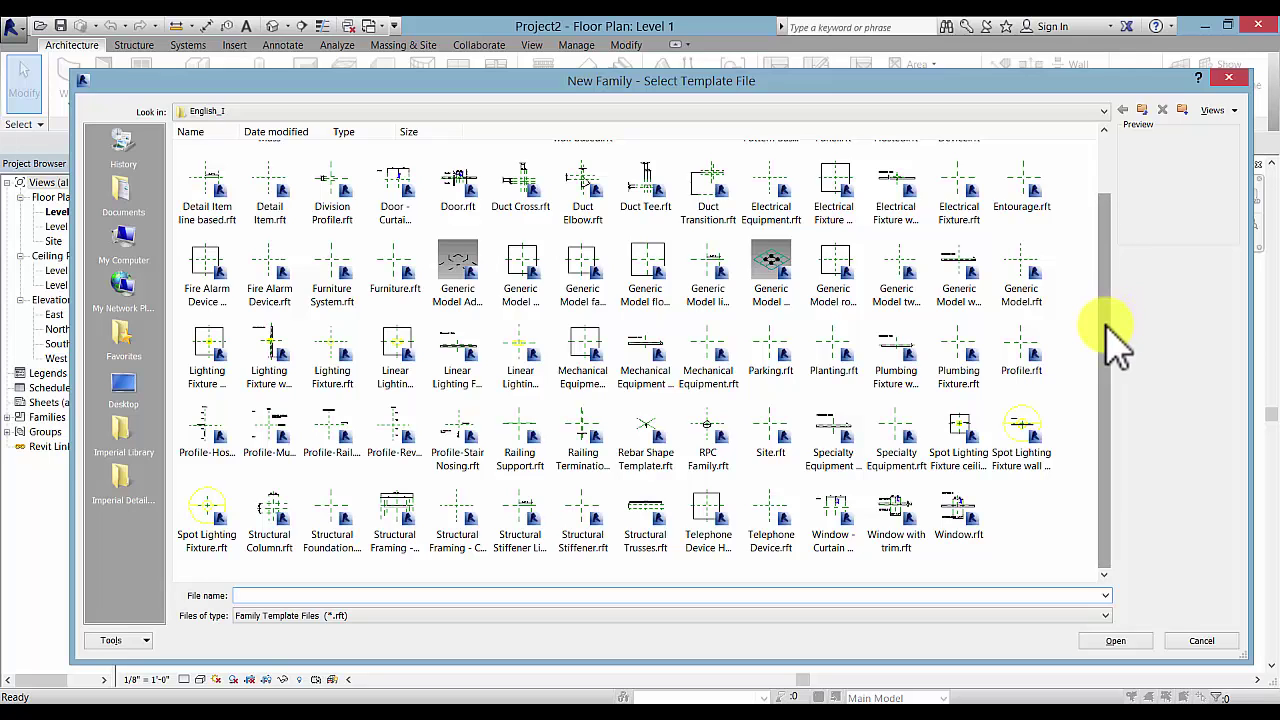
click(1230, 78)
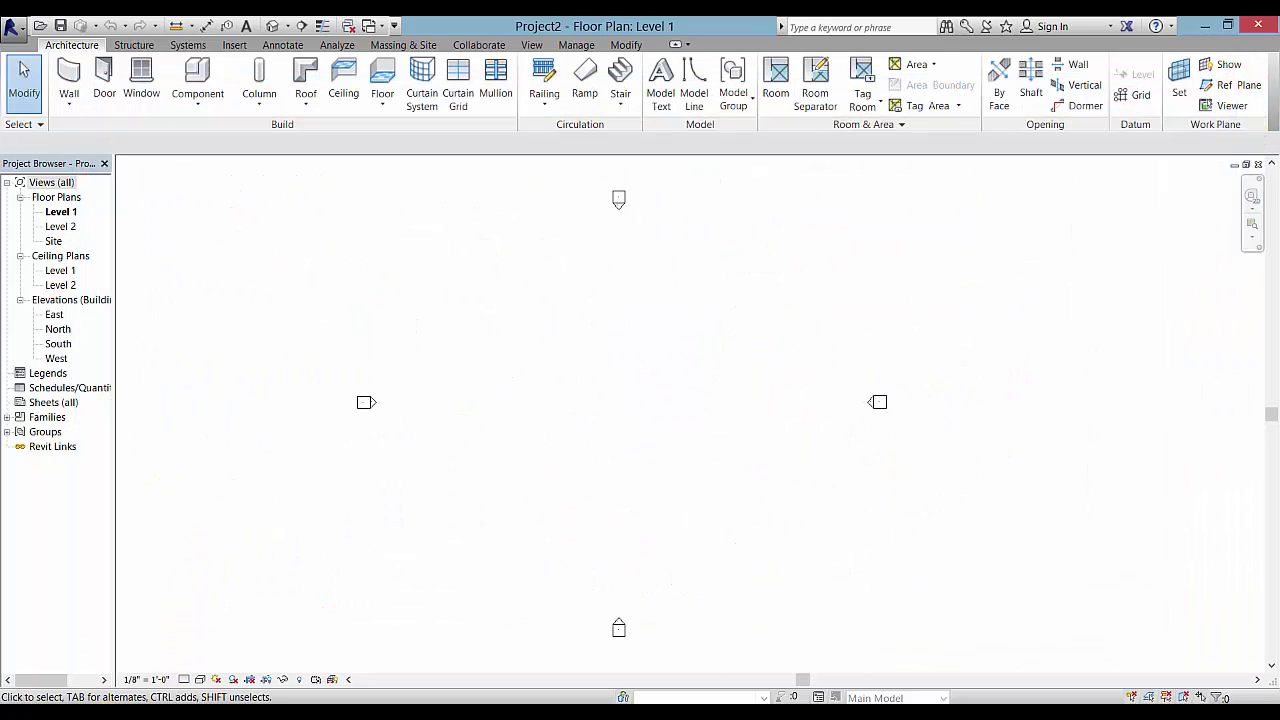
Switch to the File Explorer *.rfa search results for Local Disk (C:) and look through the family files.
mouse_move(110, 698)
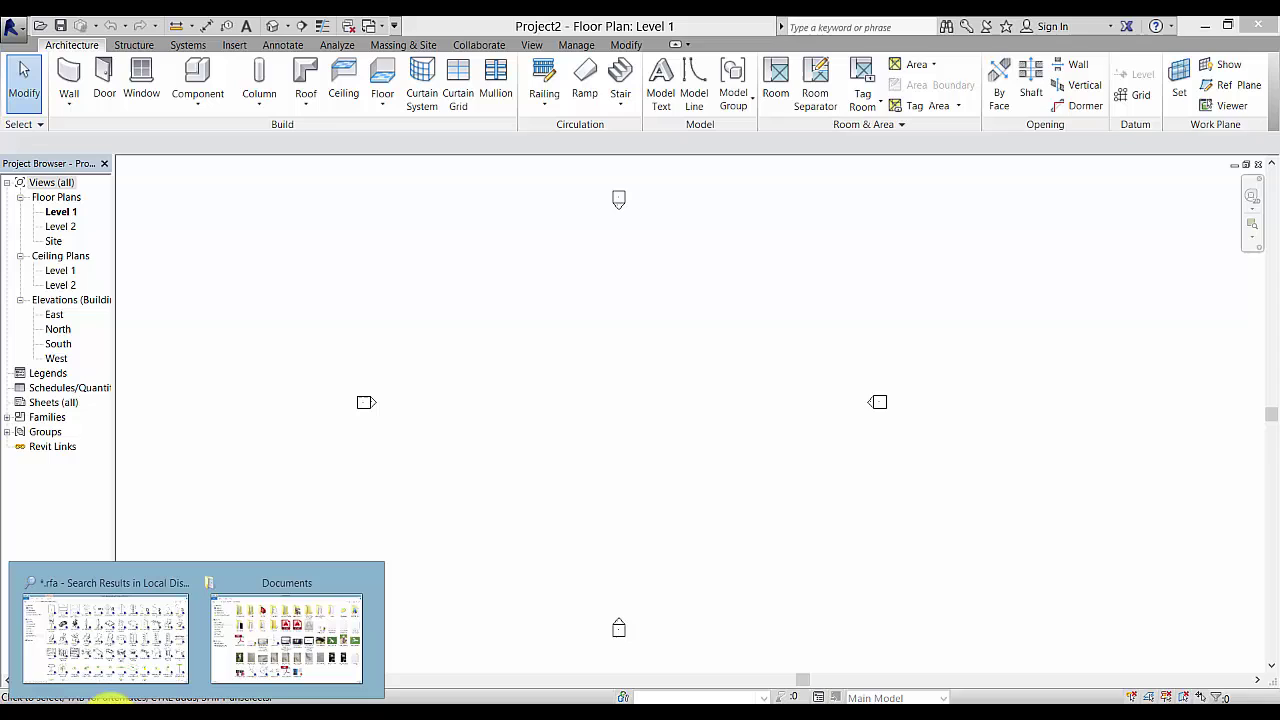
click(110, 668)
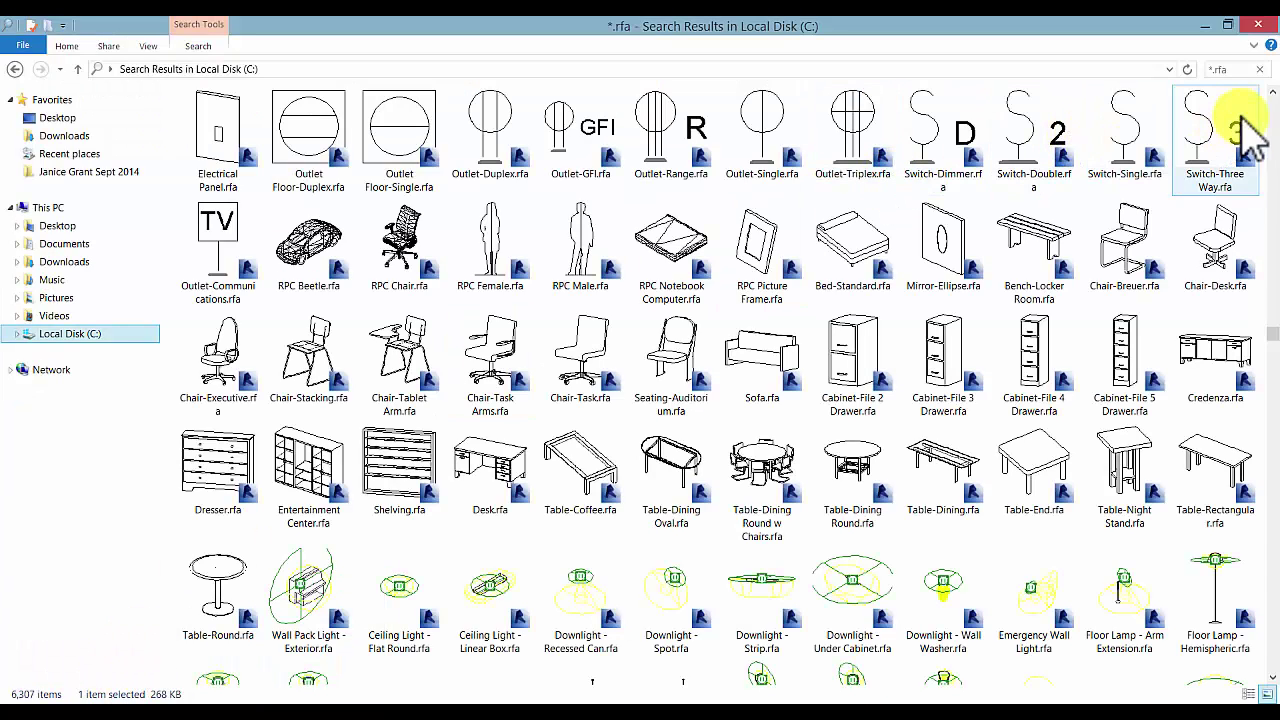
click(1240, 67)
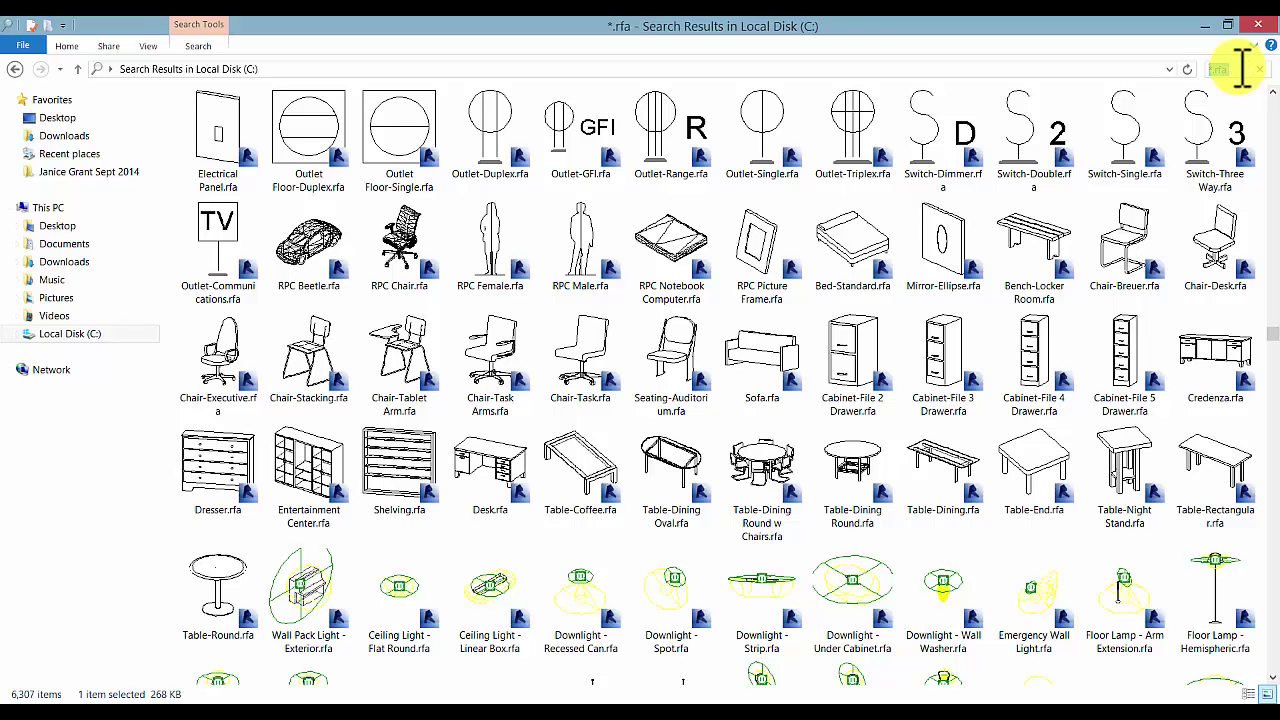
click(1238, 70)
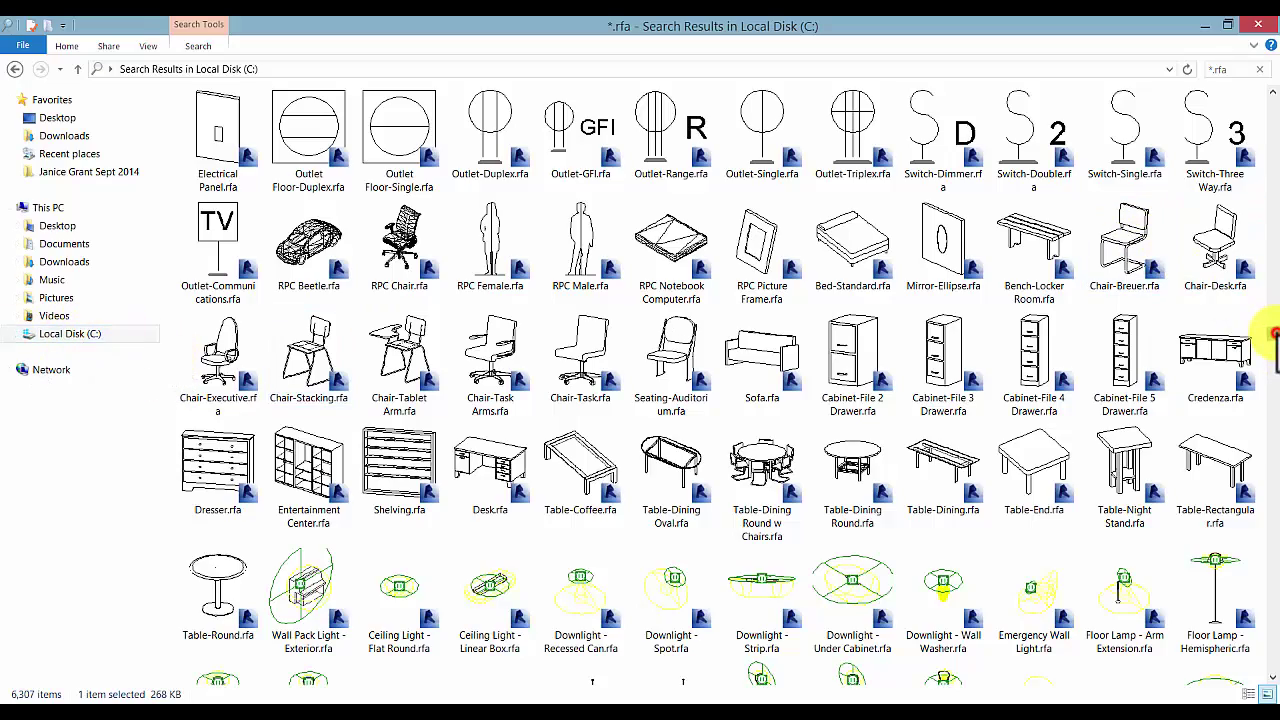
drag(1272, 340, 1268, 130)
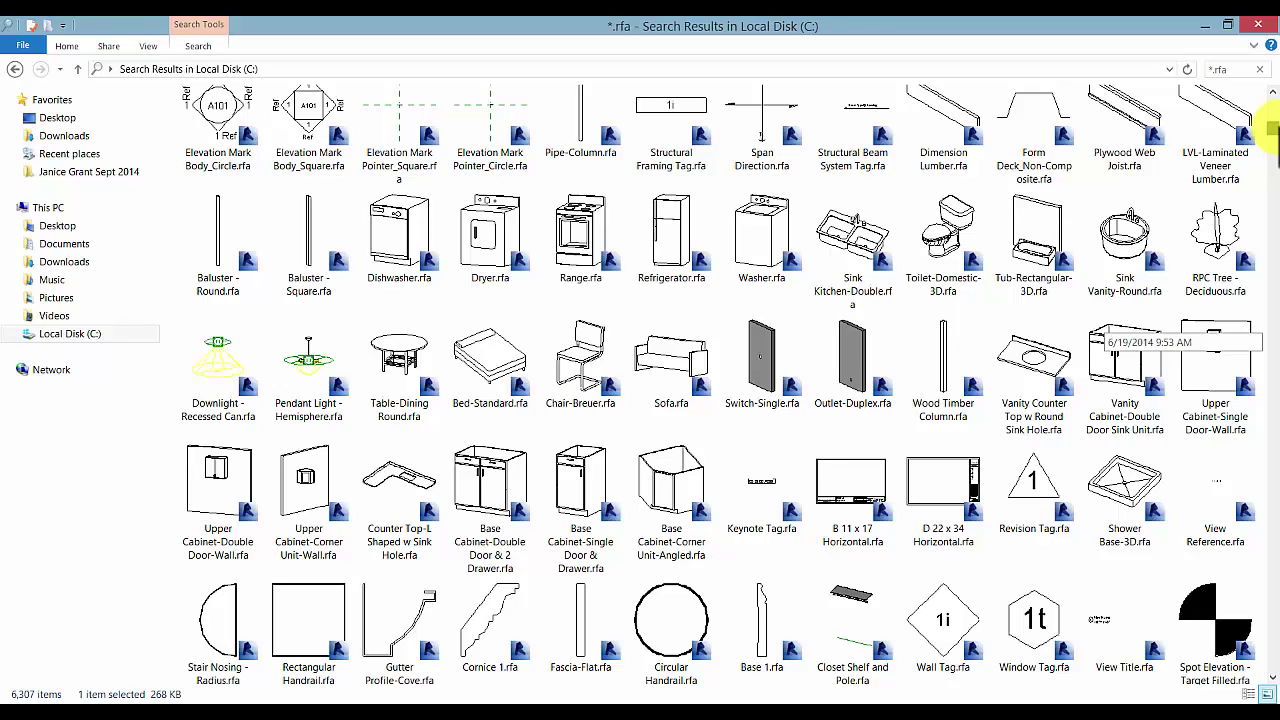
drag(1272, 128, 1270, 335)
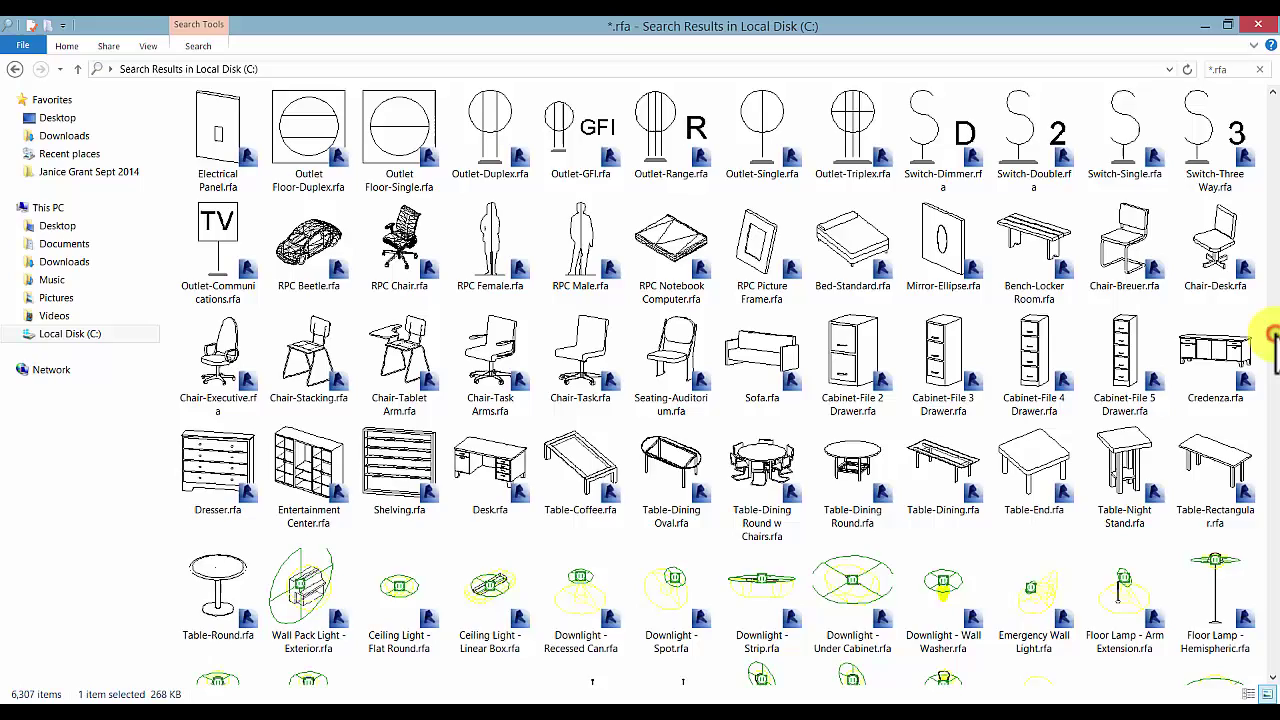
scroll(1271, 344, down, 1)
scroll(1271, 340, down, 9)
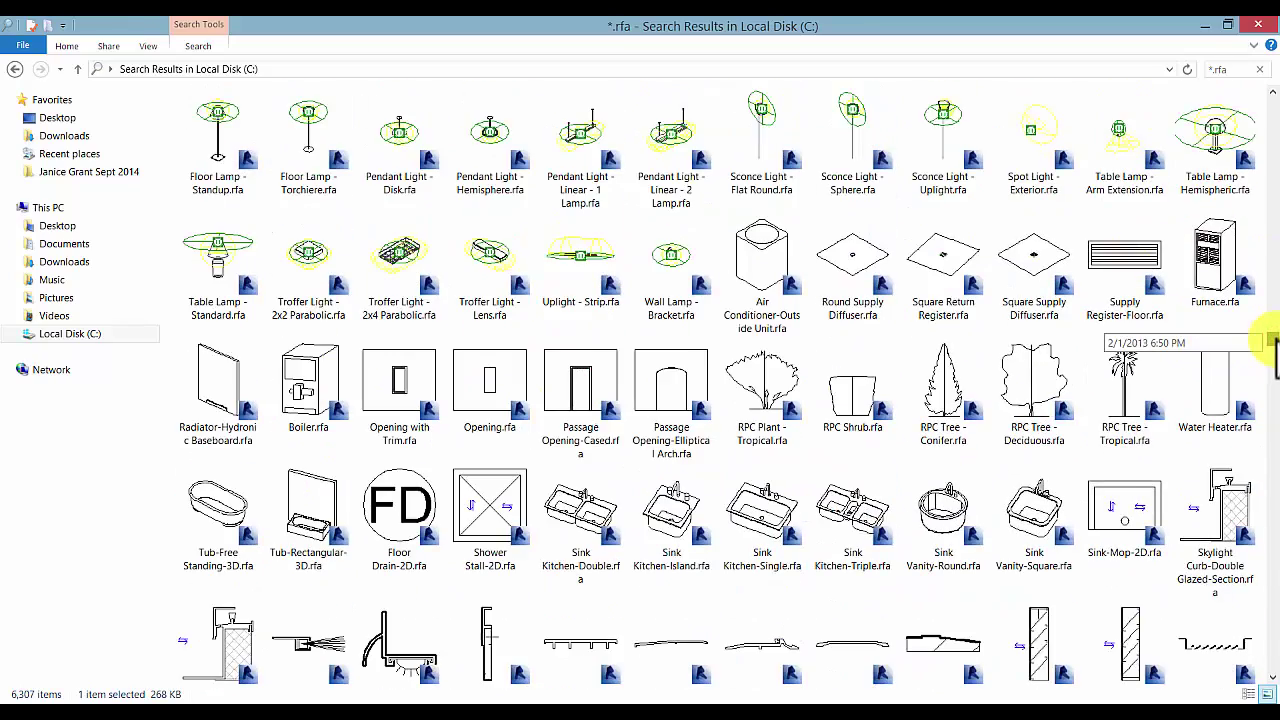
scroll(715, 500, up, 13)
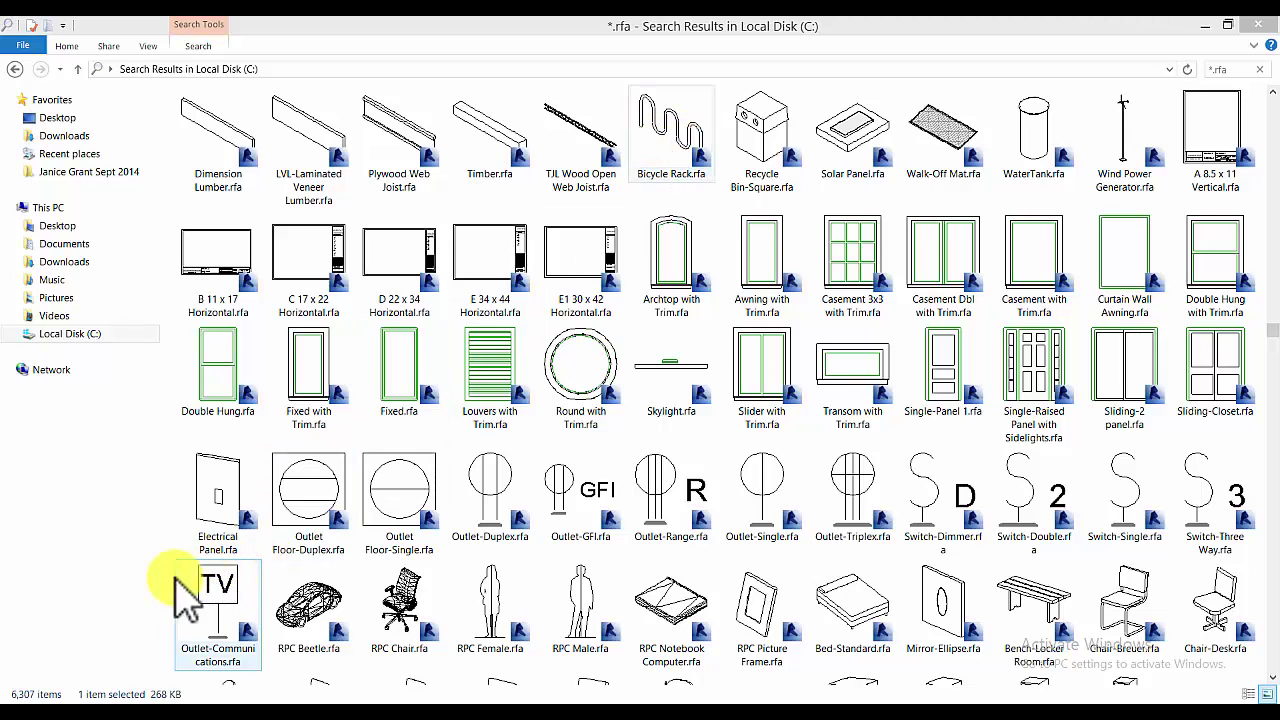
Bring up the bike rack photos, place a smaller Revit window beside them, and show the my Bicycle Rack family.
click(84, 699)
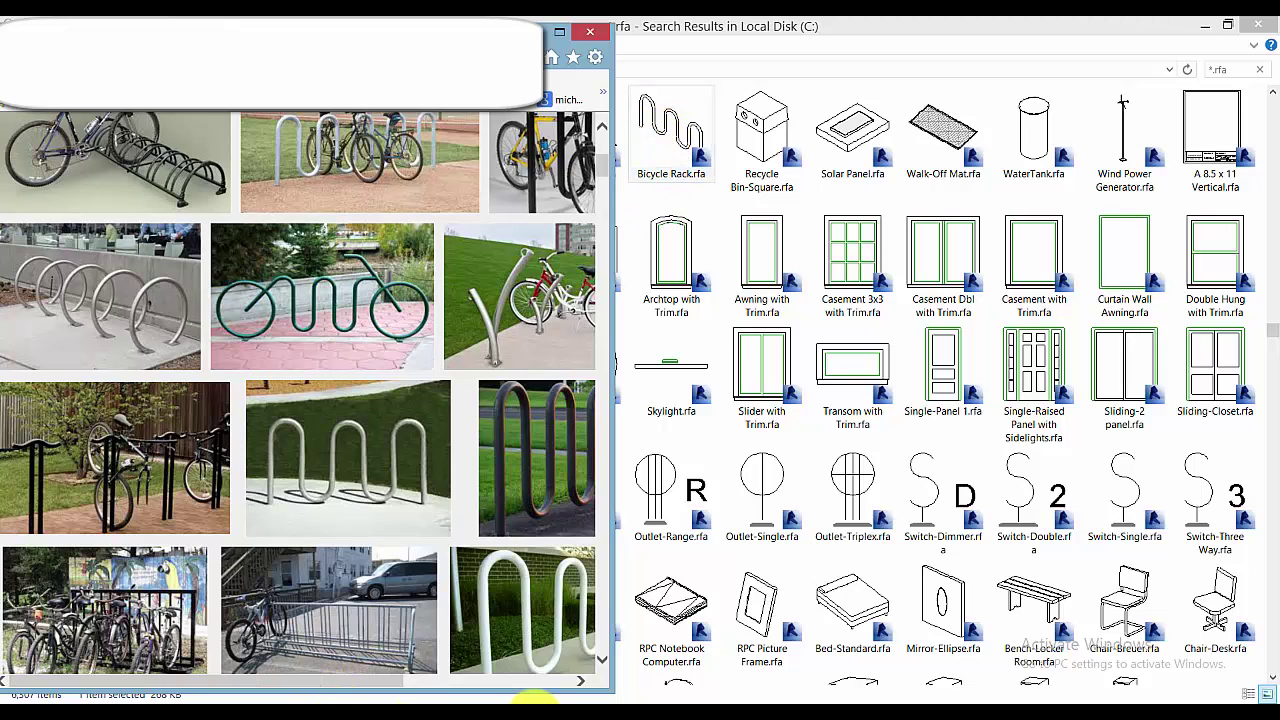
click(785, 700)
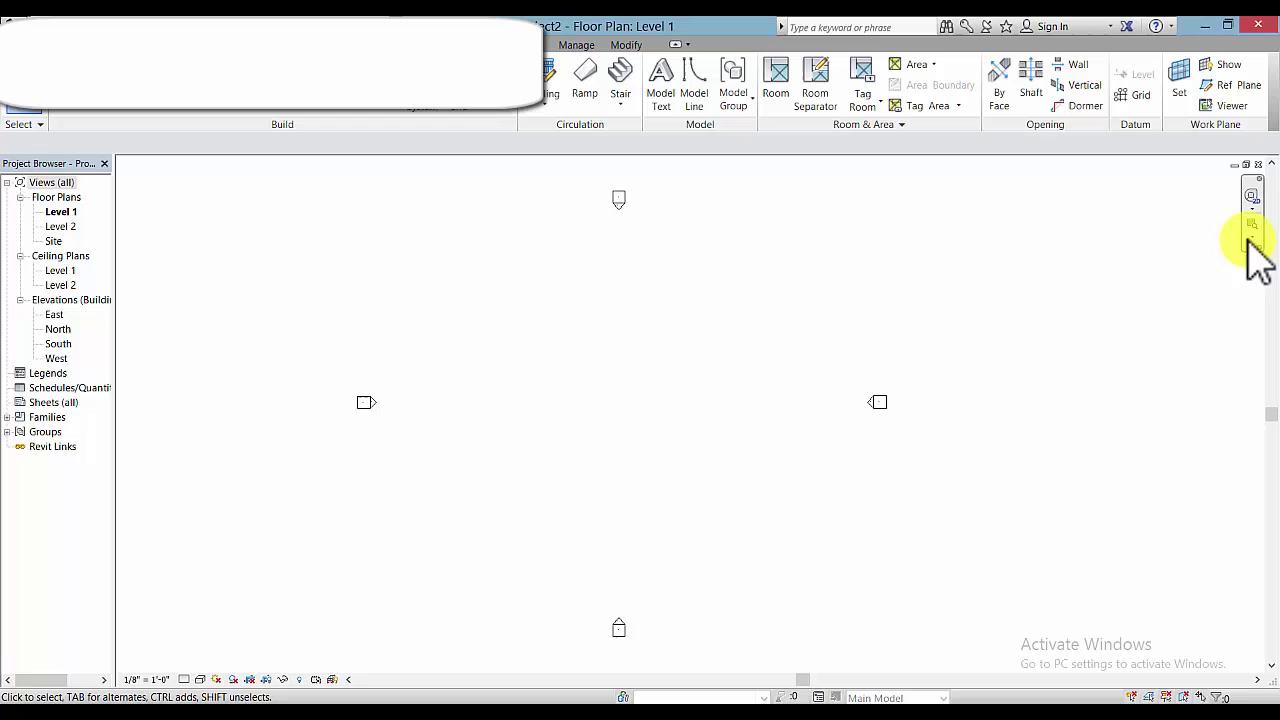
click(1230, 25)
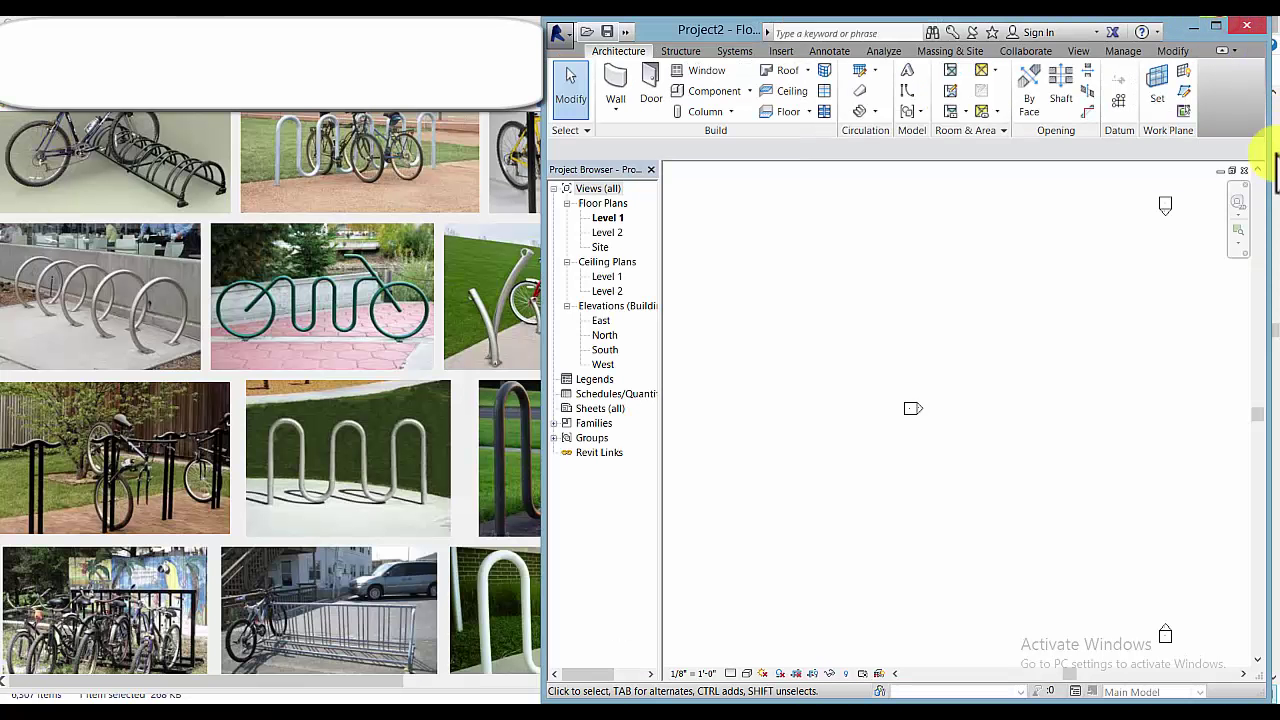
key(ctrl+Tab)
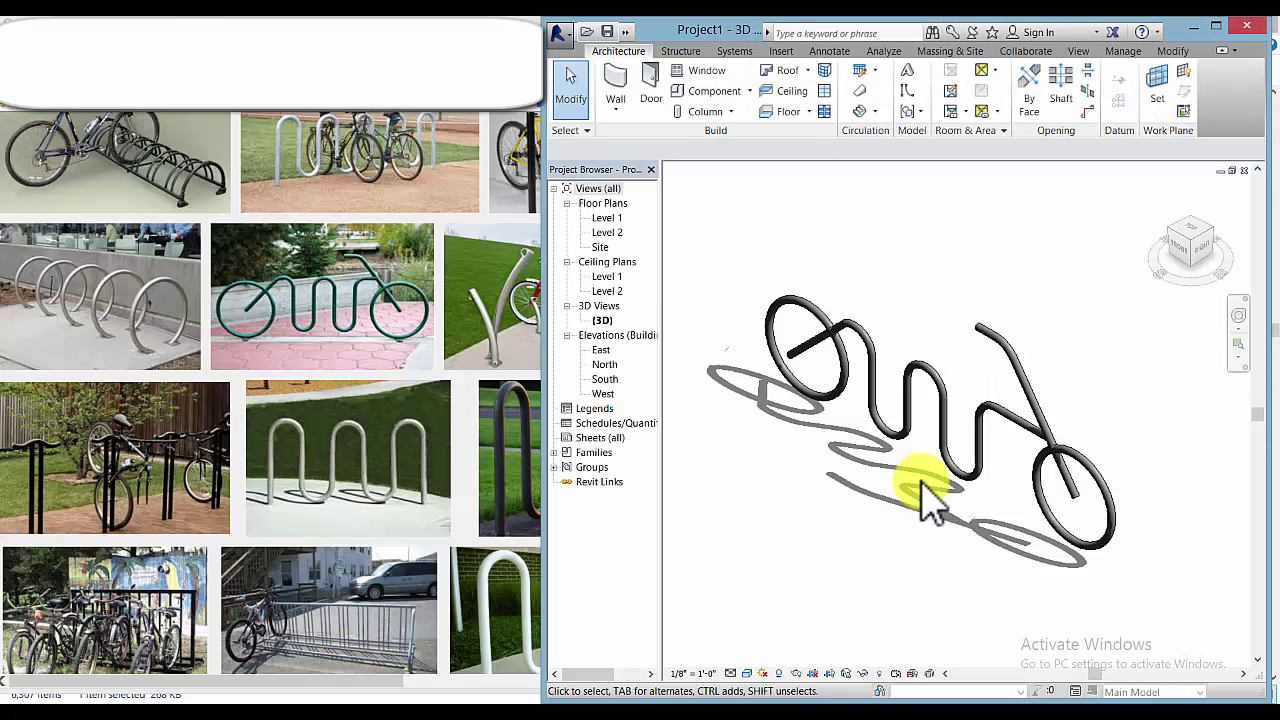
key(ctrl+Tab)
key(ctrl+Tab)
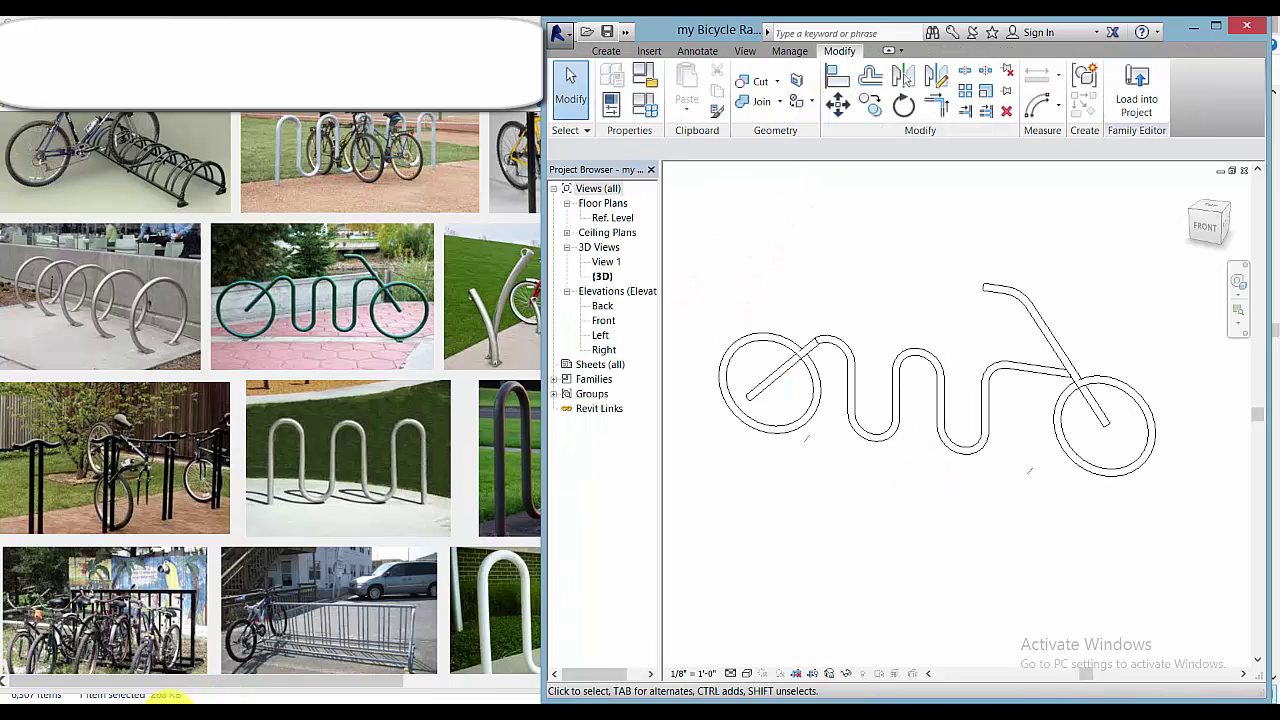
Open the Bicycle Rack.rfa family in Revit and review the options for saving it as a separate family.
mouse_move(62, 697)
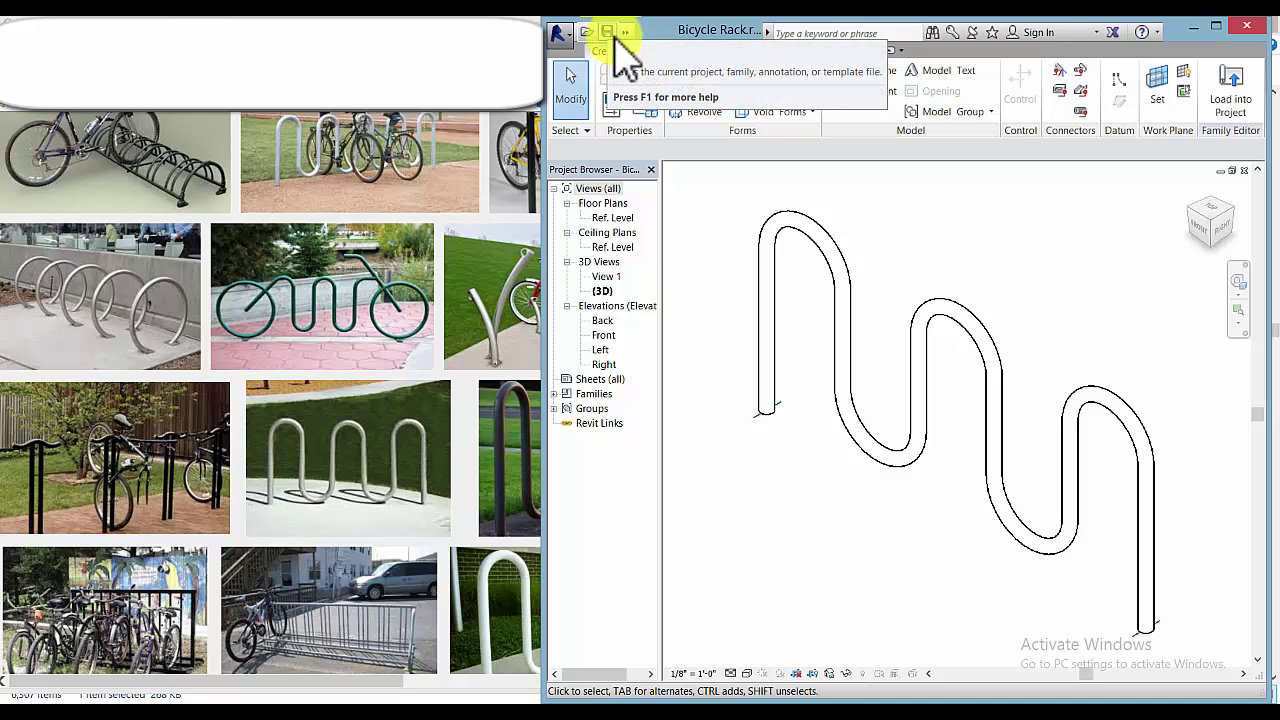
click(560, 32)
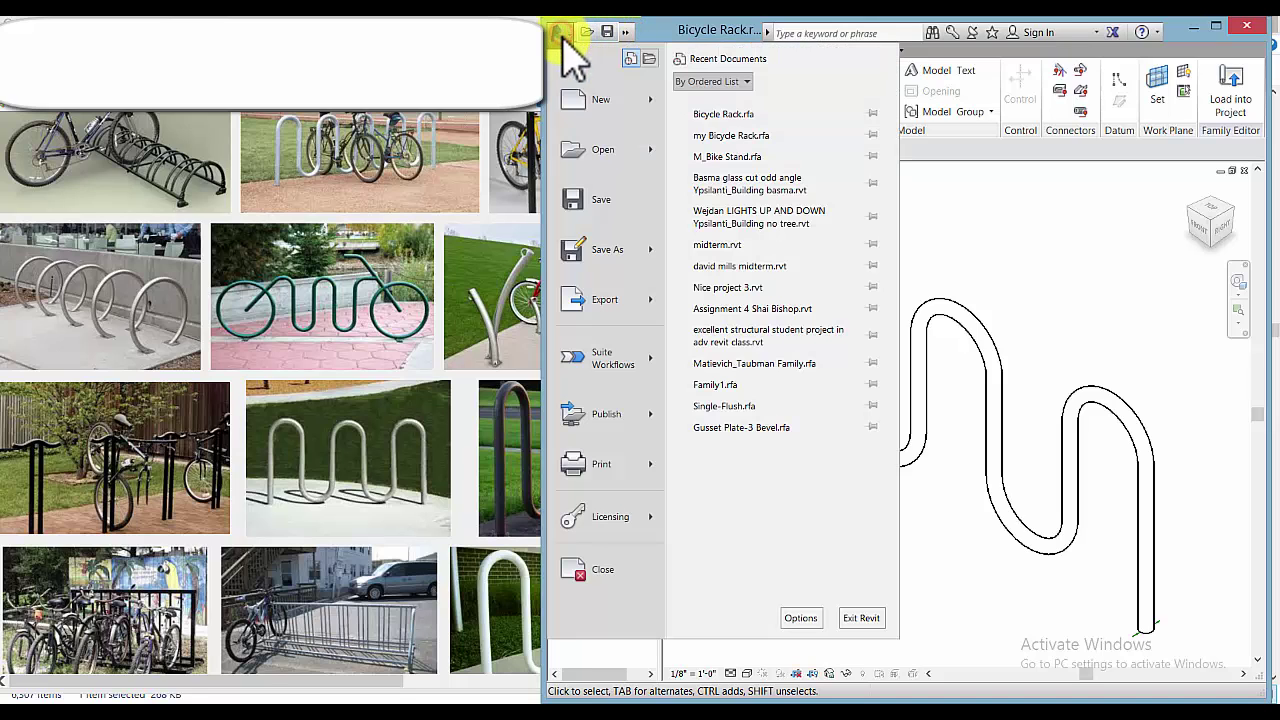
mouse_move(622, 270)
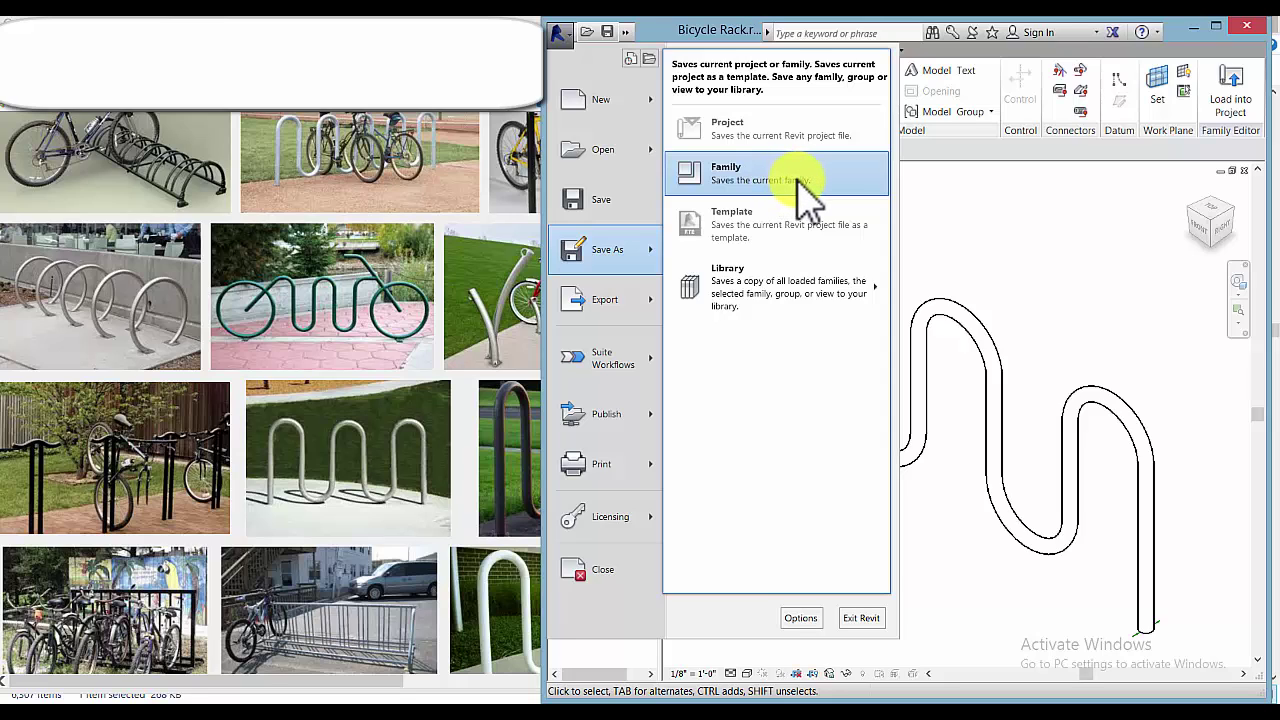
click(952, 250)
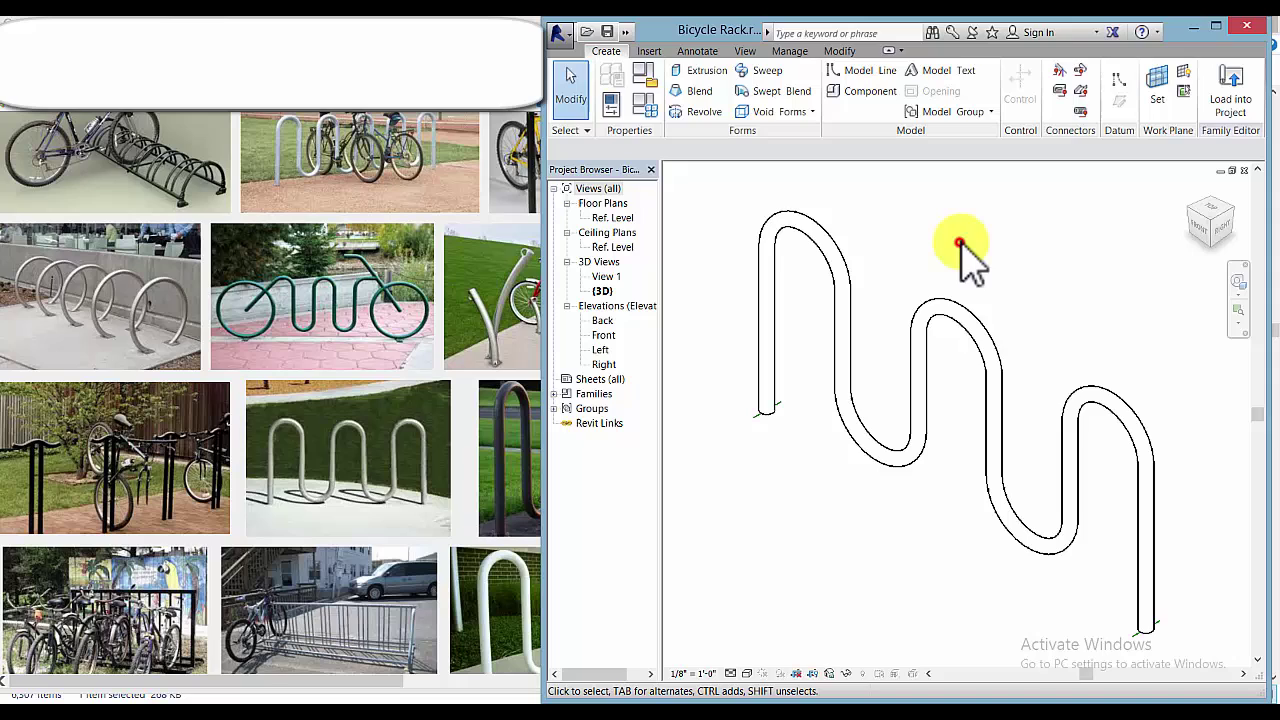
Edit the serpentine rack's sweep path, delete the vertical line at its start, and close the Bicycle Rack family.
click(938, 322)
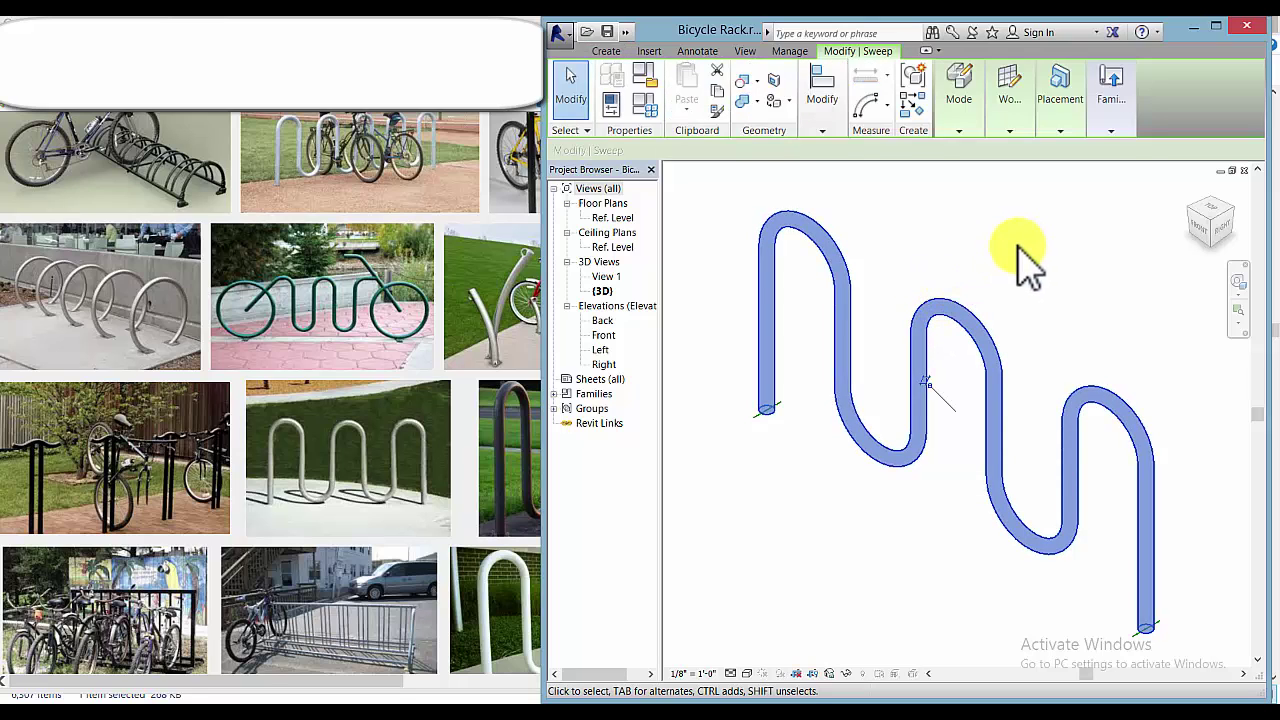
click(962, 115)
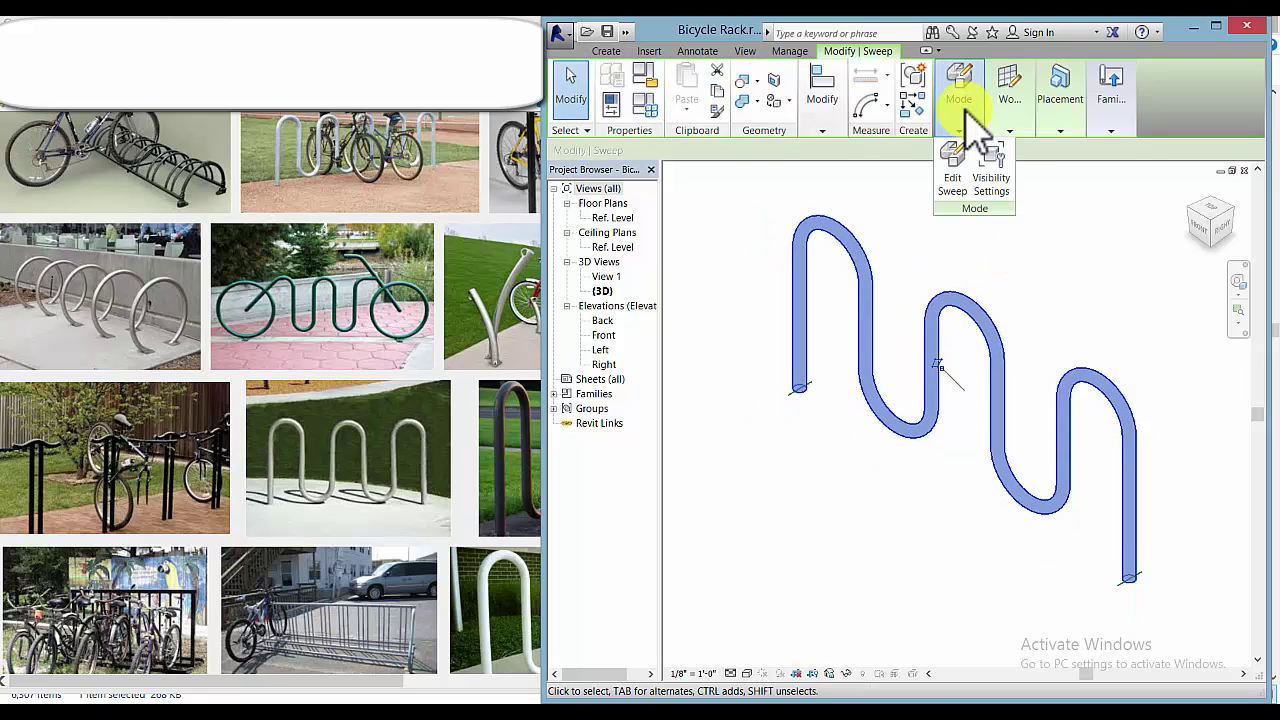
click(953, 182)
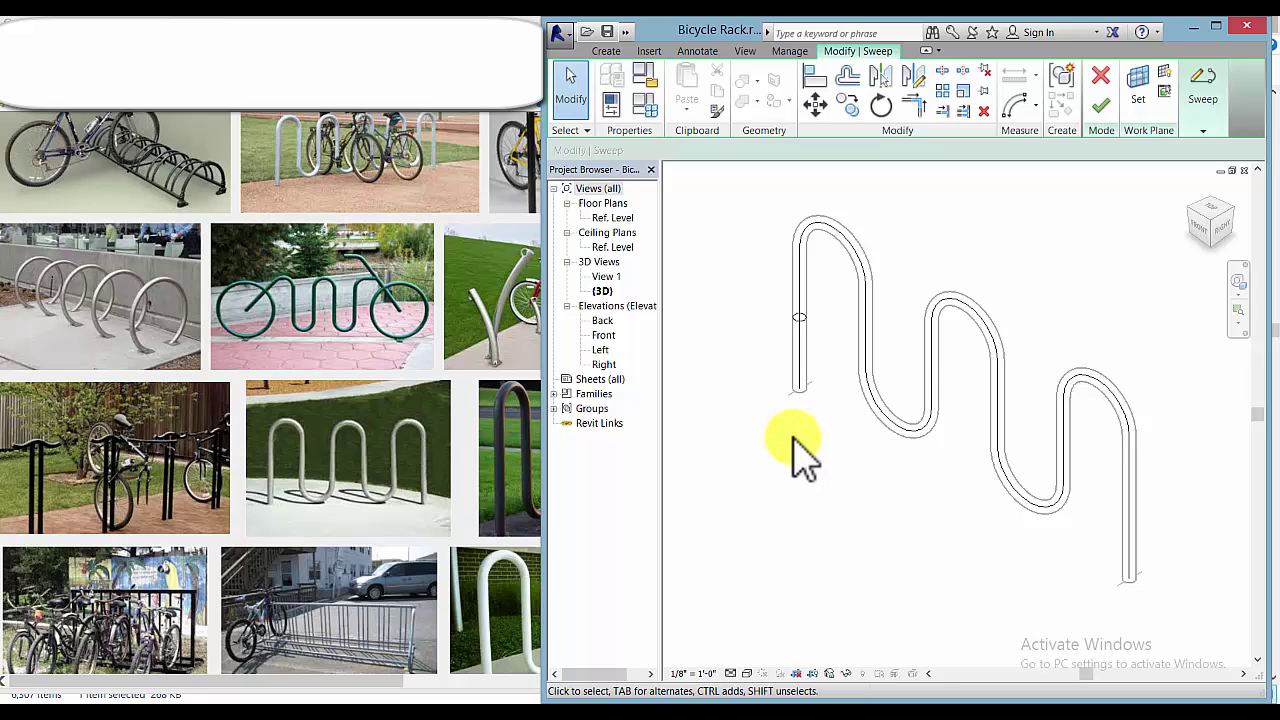
click(800, 263)
double_click(800, 263)
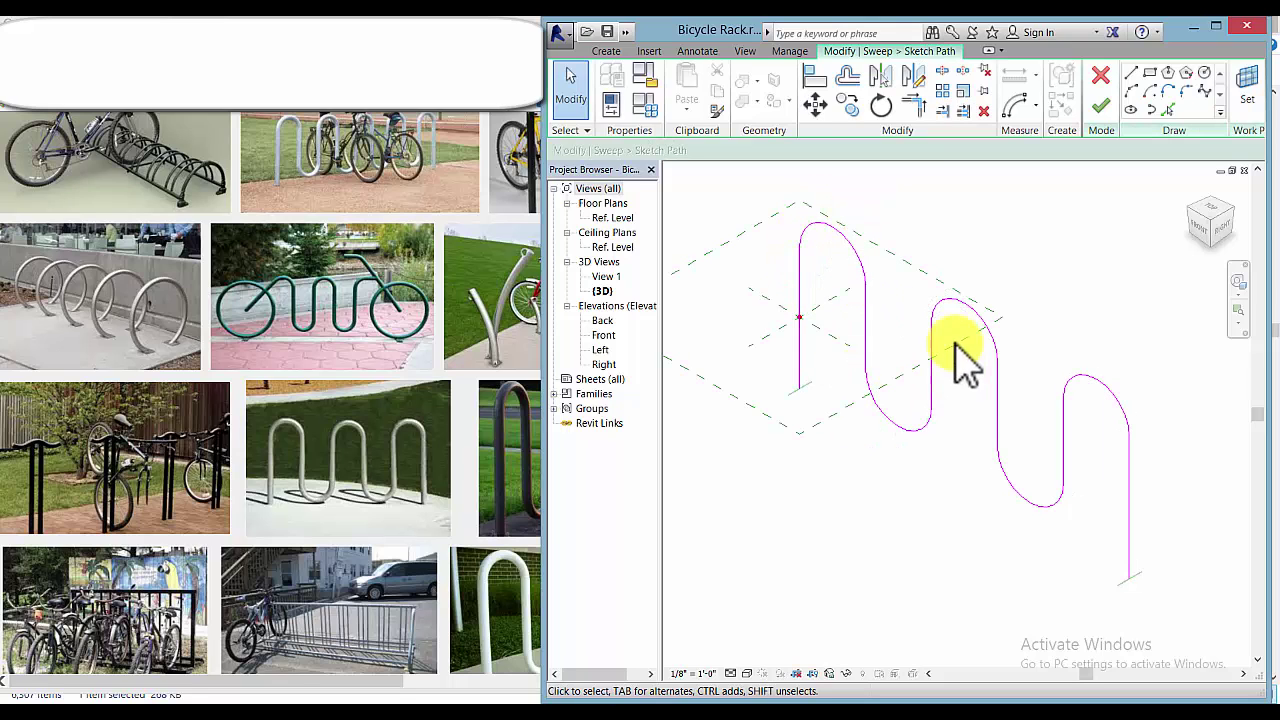
click(801, 268)
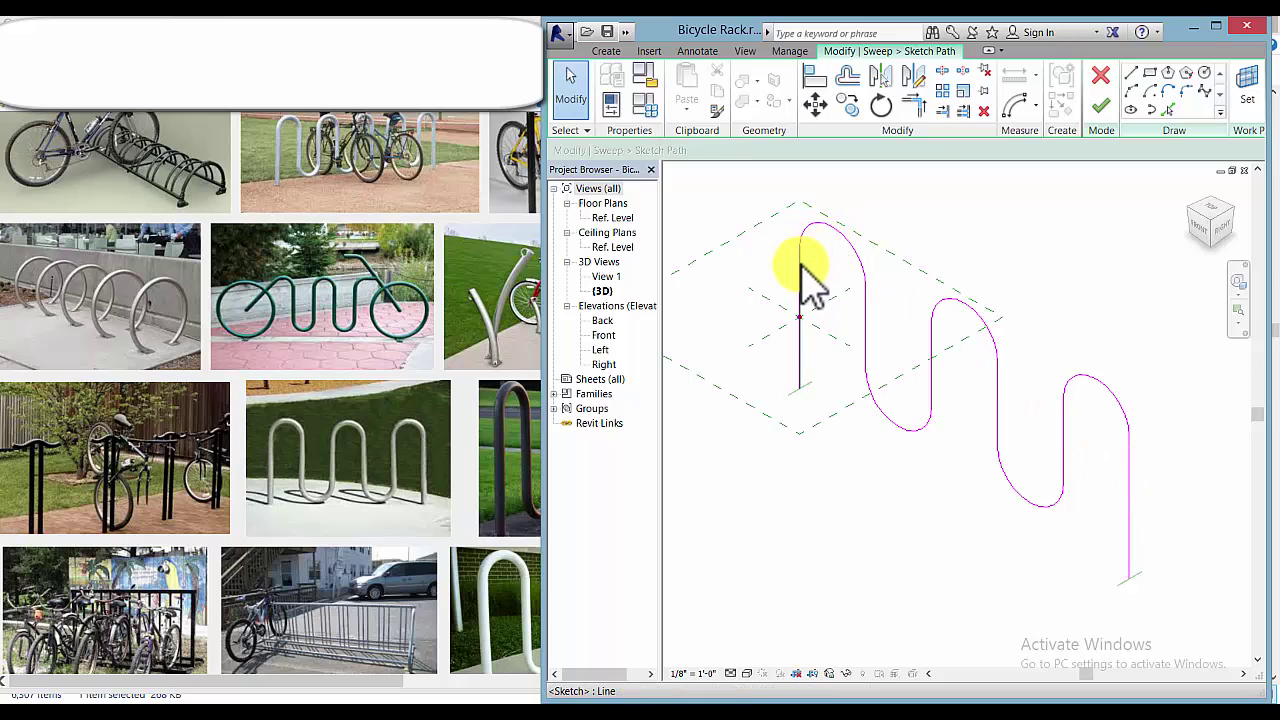
click(985, 112)
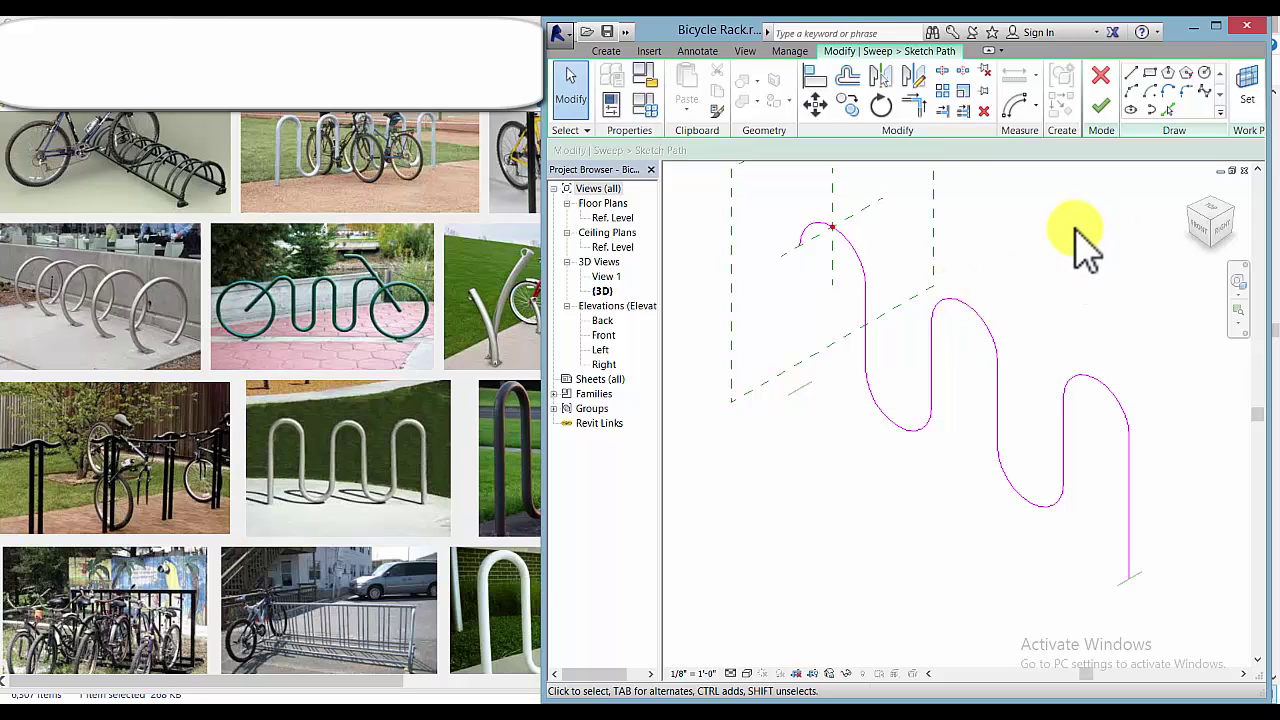
click(1244, 170)
click(735, 371)
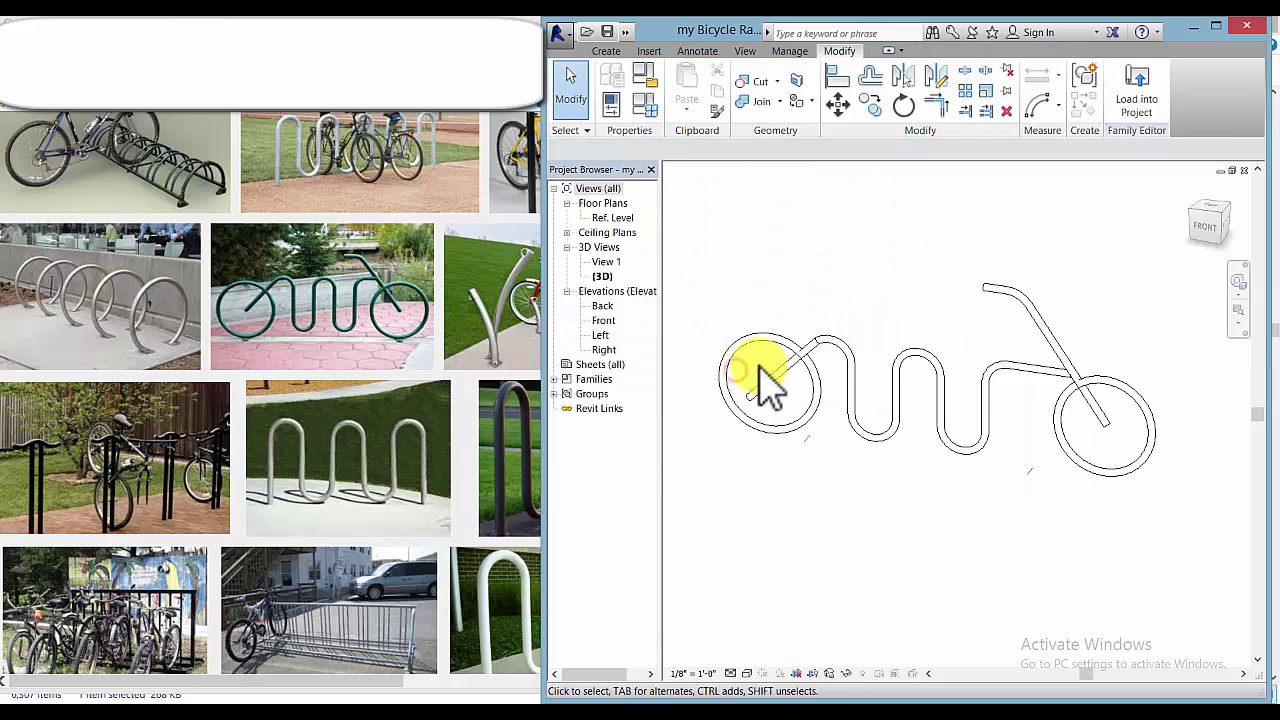
Inspect the bicycle-shaped rack's separate sweeps by selecting the serpentine body, the handlebar tube and the front wheel.
click(988, 432)
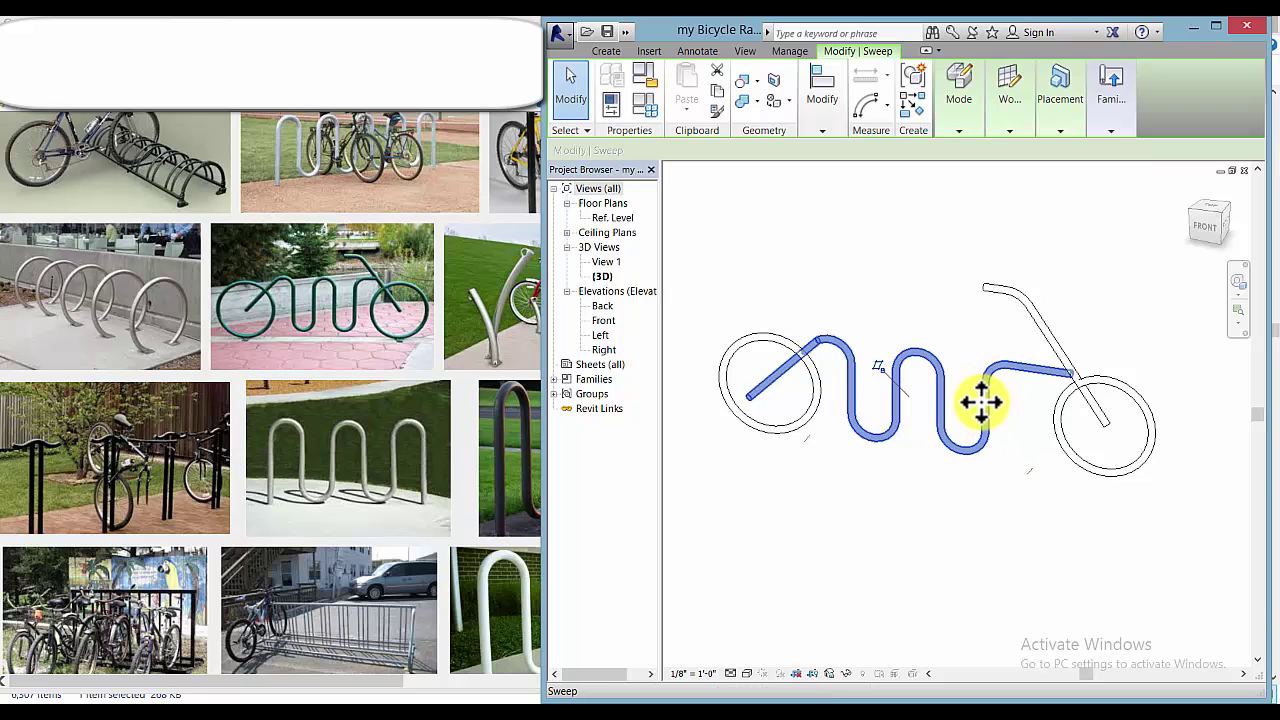
click(1030, 318)
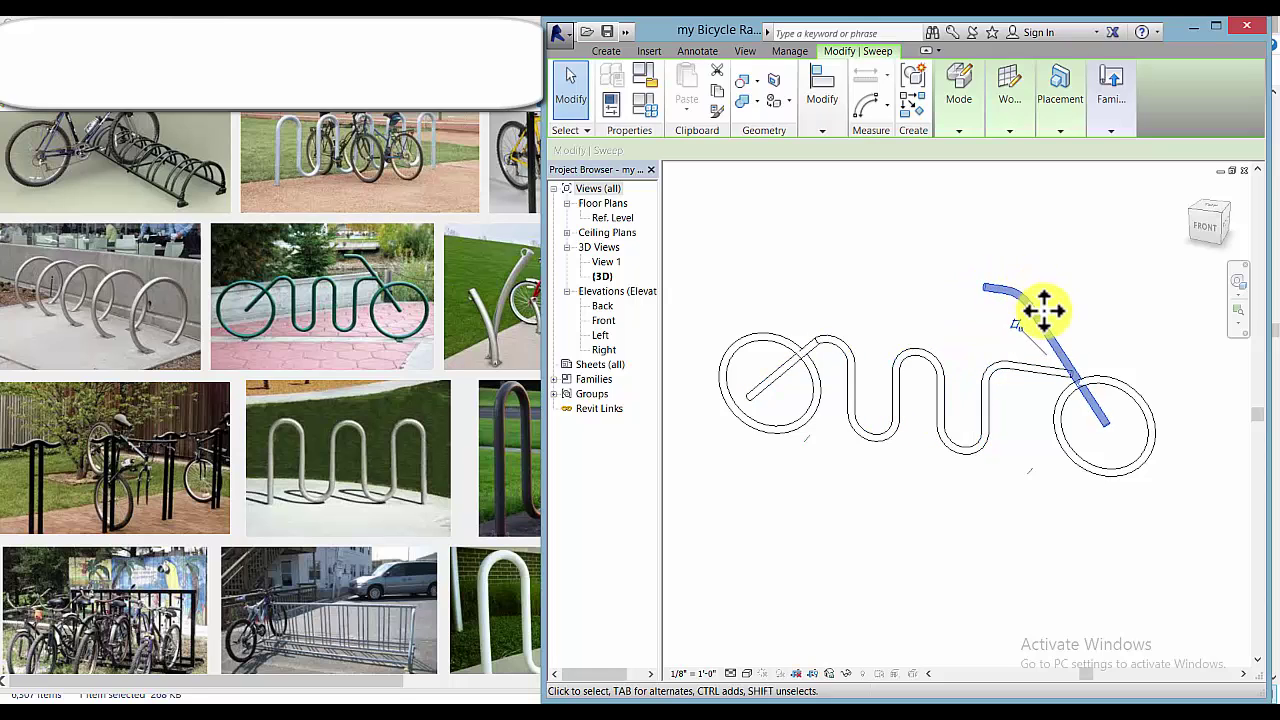
click(1150, 410)
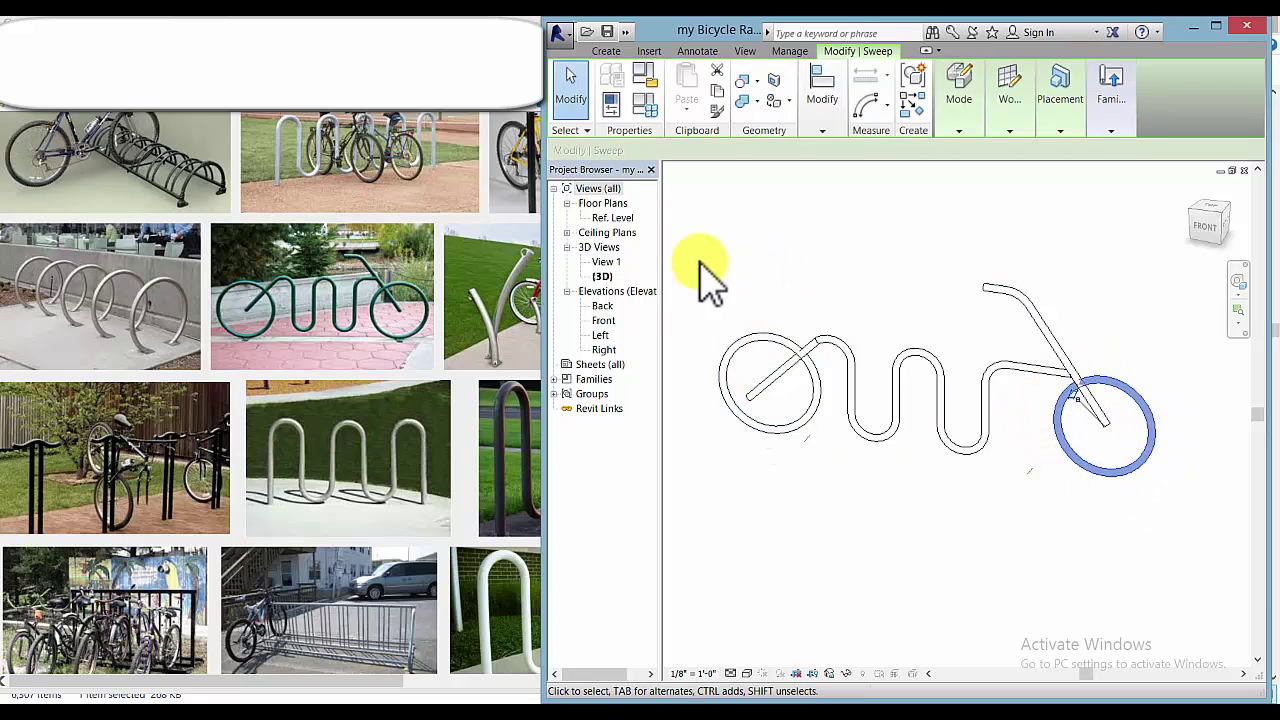
Examine the bicycle-shaped rack in the Front elevation and Ref. Level plan, and return to an angled 3D view.
click(607, 320)
double_click(607, 320)
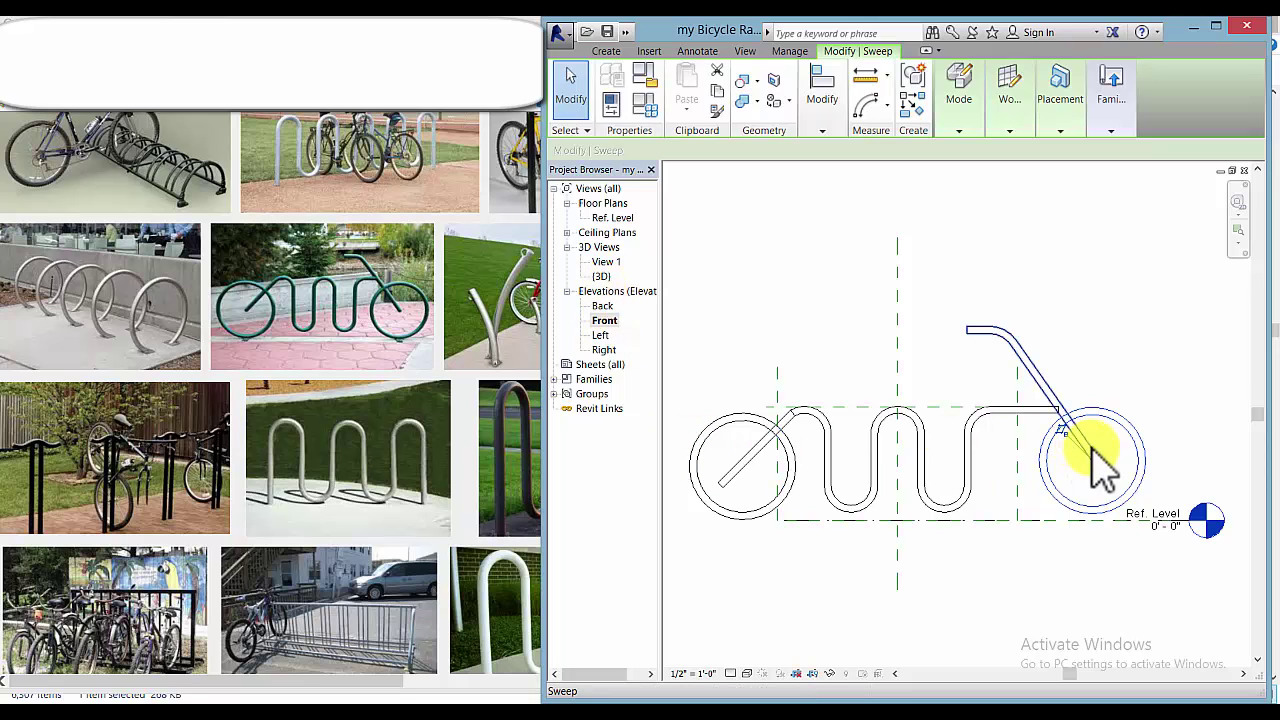
click(1159, 399)
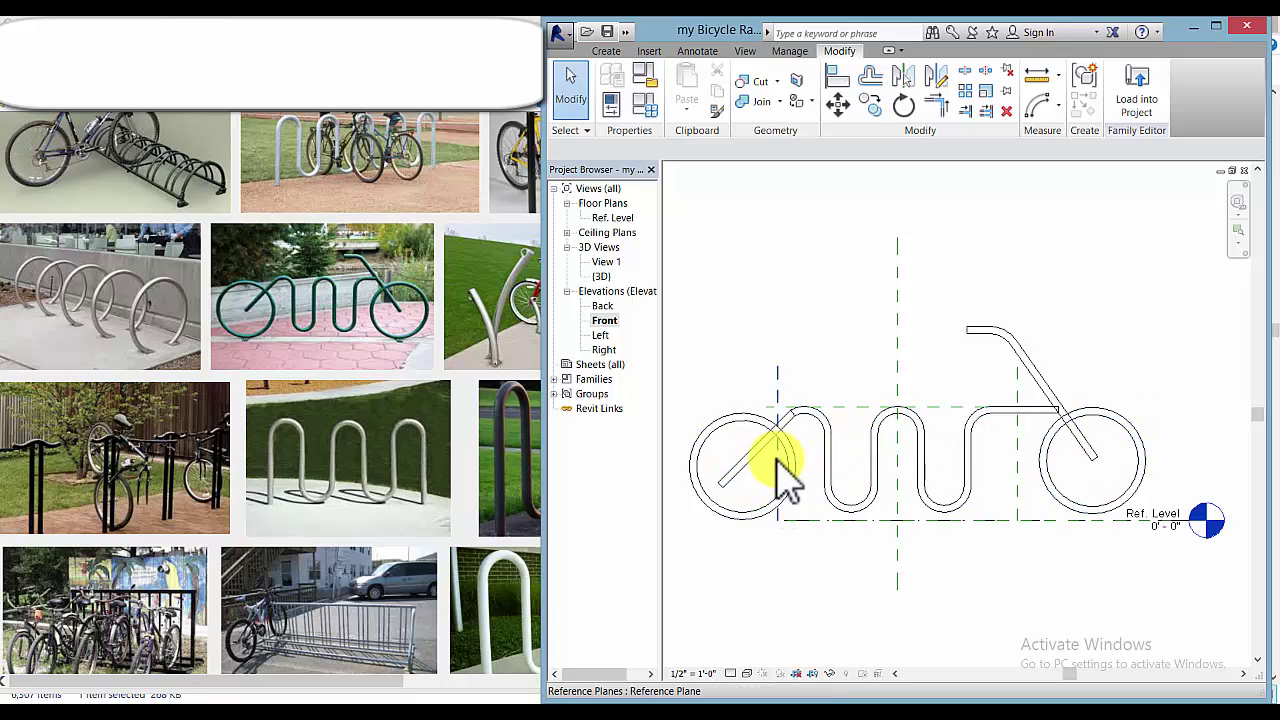
double_click(612, 217)
double_click(603, 276)
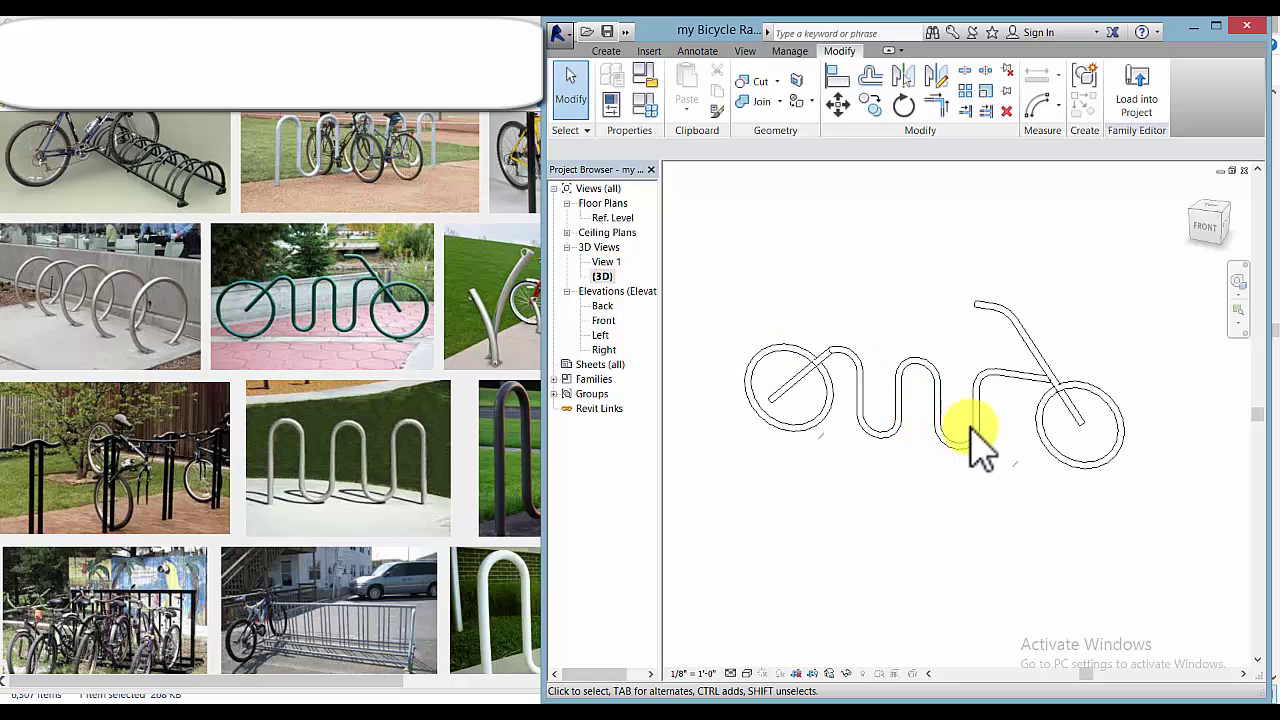
shift+middle_drag(970, 432, 857, 343)
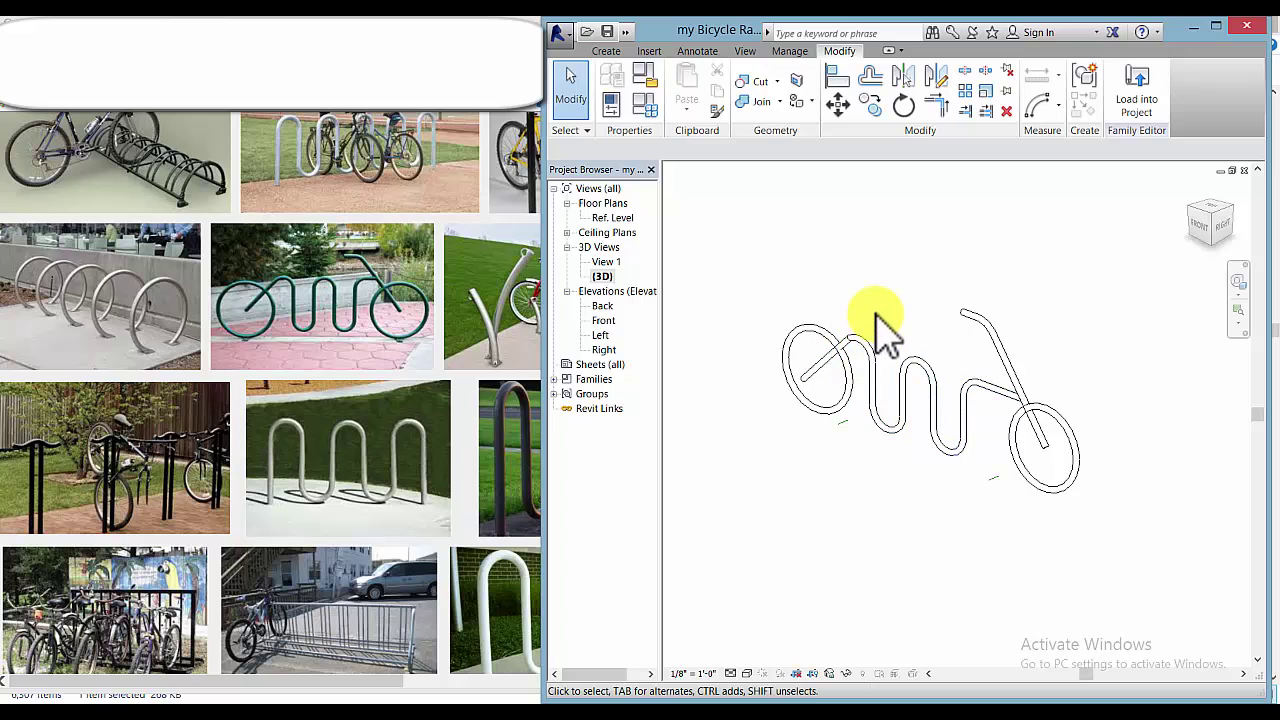